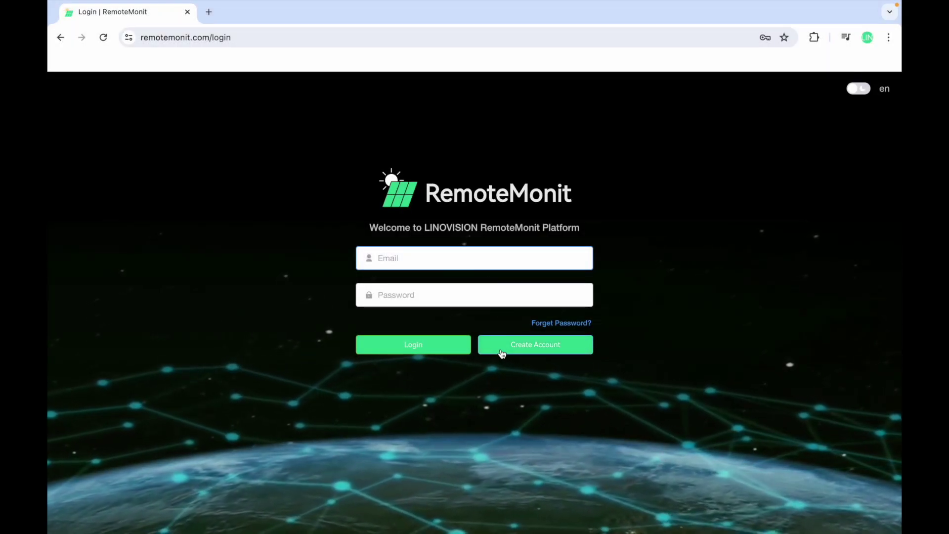
Back out of Create Account and log in with the account e-mail and password.
{"action": "left_click", "coordinate": [563, 345]}
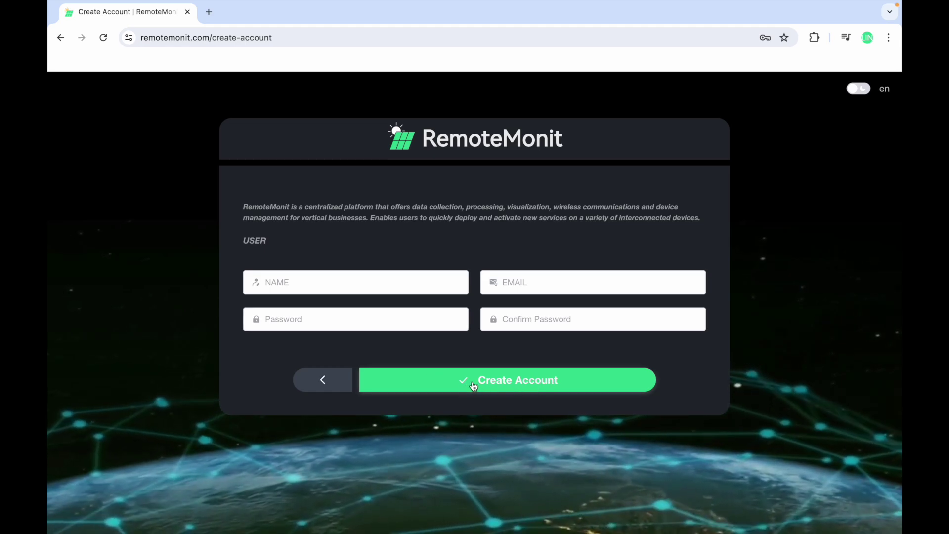
{"action": "left_click", "coordinate": [320, 380]}
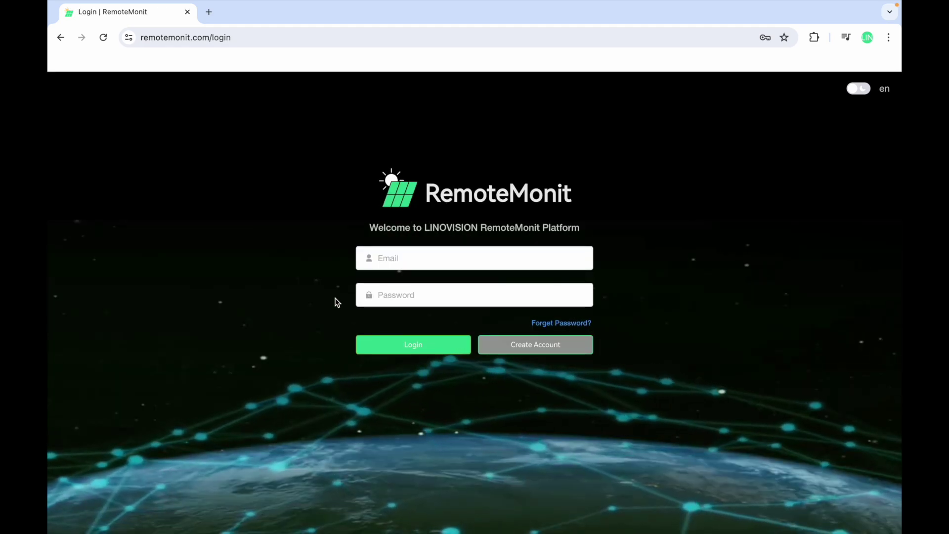
{"action": "left_click", "coordinate": [432, 262]}
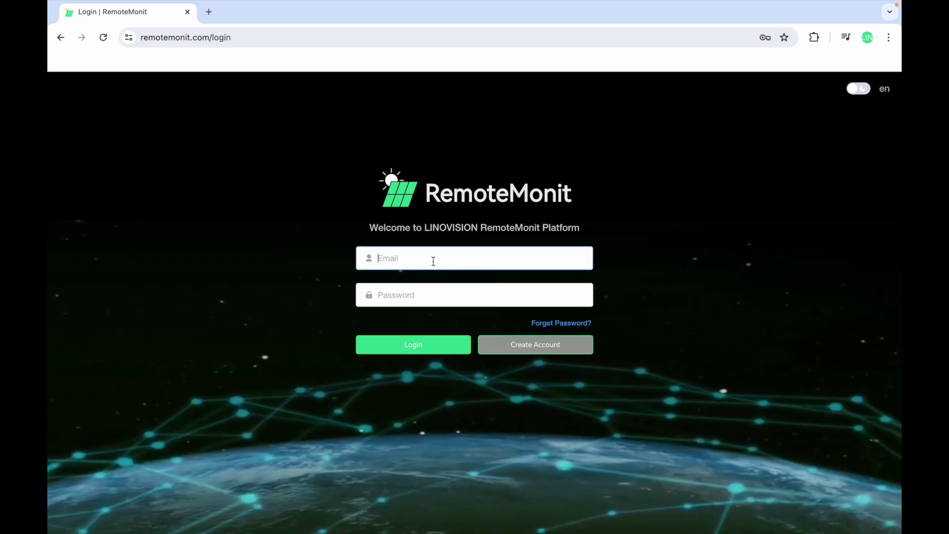
{"action": "left_click", "coordinate": [397, 295]}
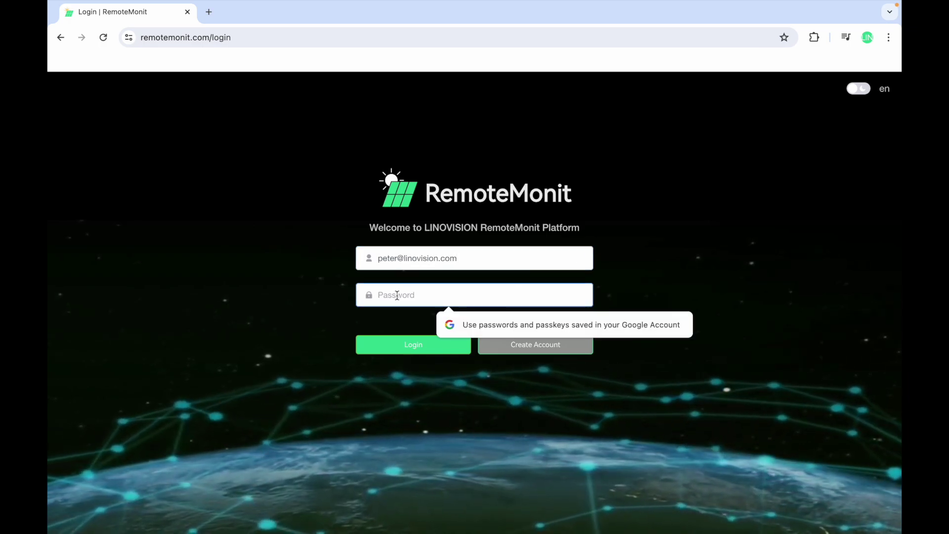
{"action": "type", "text": "*********"}
{"action": "left_click", "coordinate": [407, 345]}
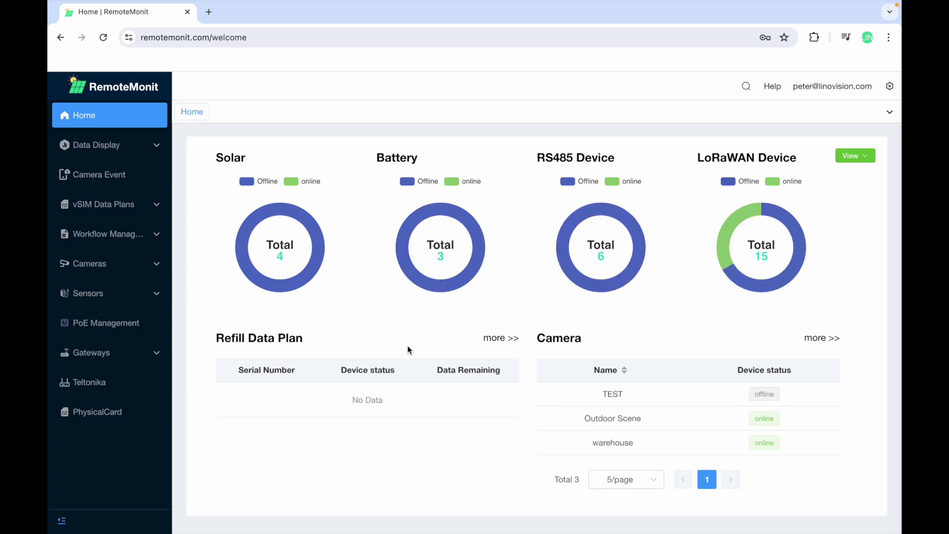
Go to Gateways > TCP Gateways and start a new TCP gateway entry.
{"action": "left_click", "coordinate": [112, 355]}
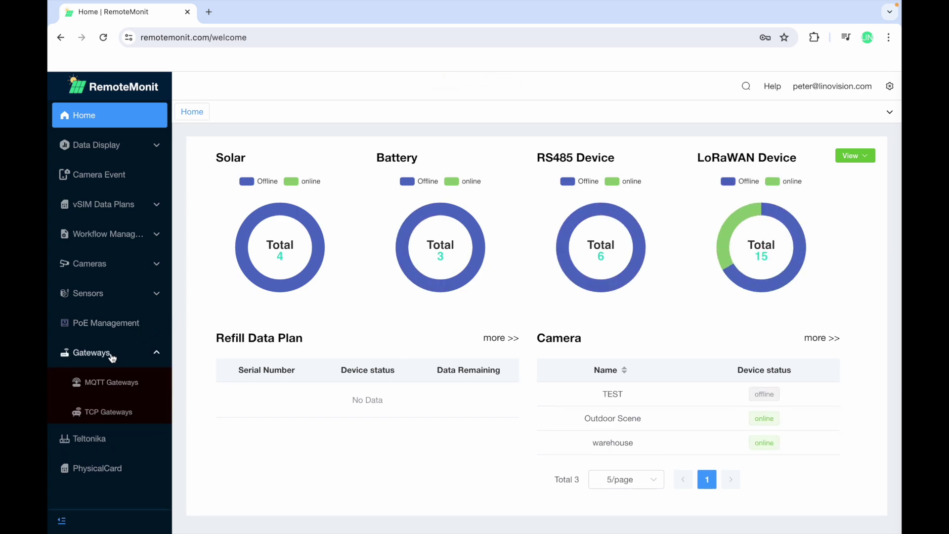
{"action": "left_click", "coordinate": [115, 420]}
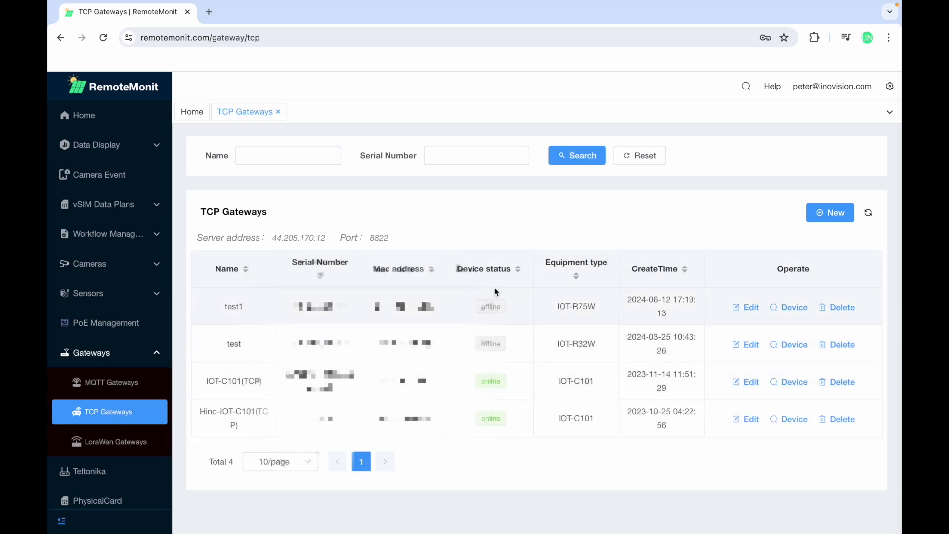
{"action": "left_click", "coordinate": [839, 214]}
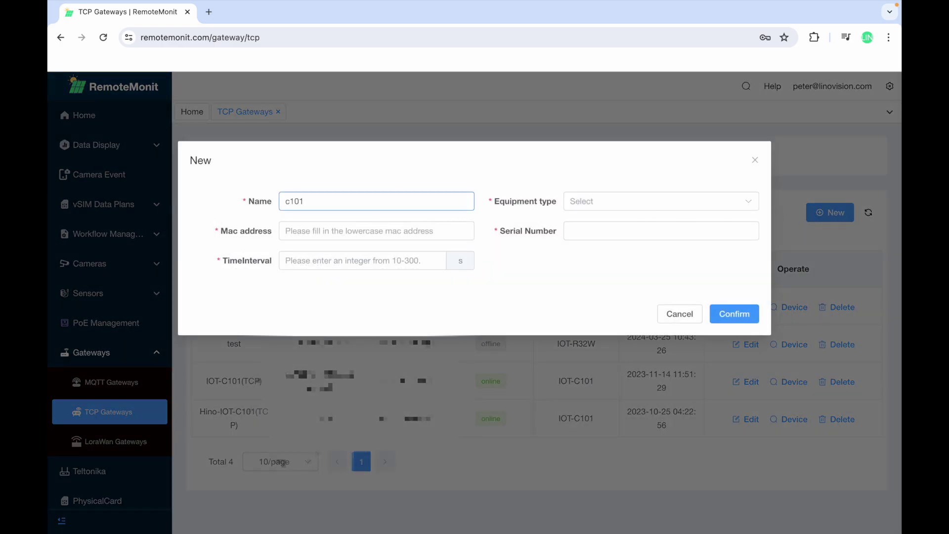
Set the equipment type to IOT-C101 and check the MAC address on the gateway's status page.
{"action": "left_click", "coordinate": [601, 202]}
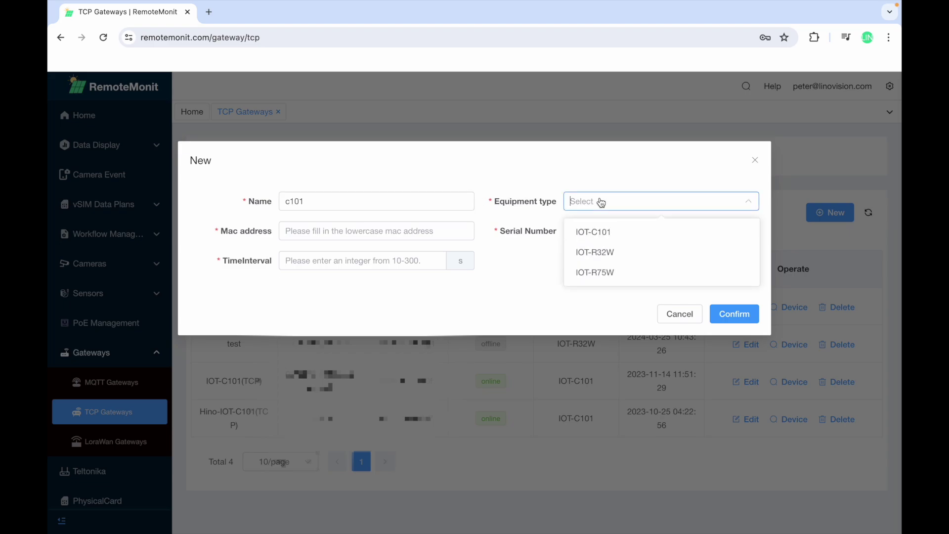
{"action": "left_click", "coordinate": [585, 238]}
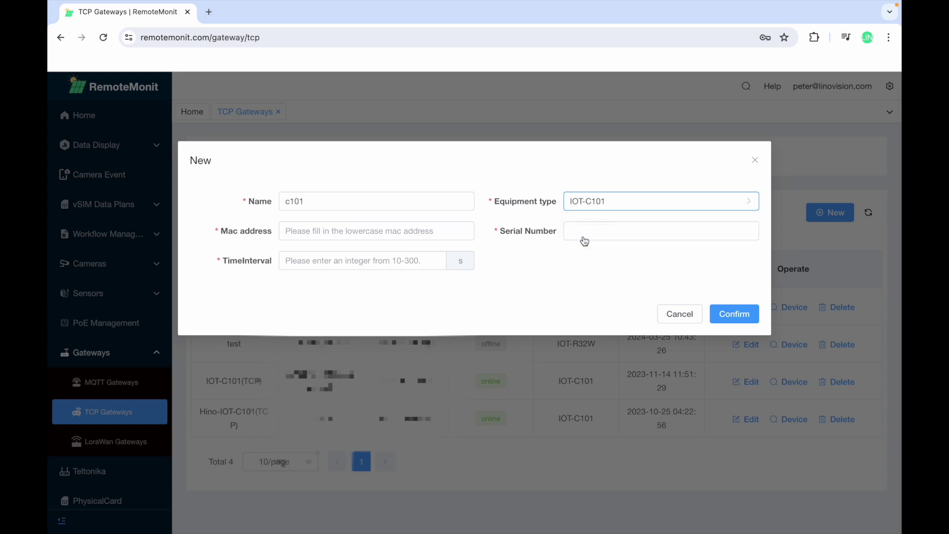
{"action": "left_click", "coordinate": [366, 231]}
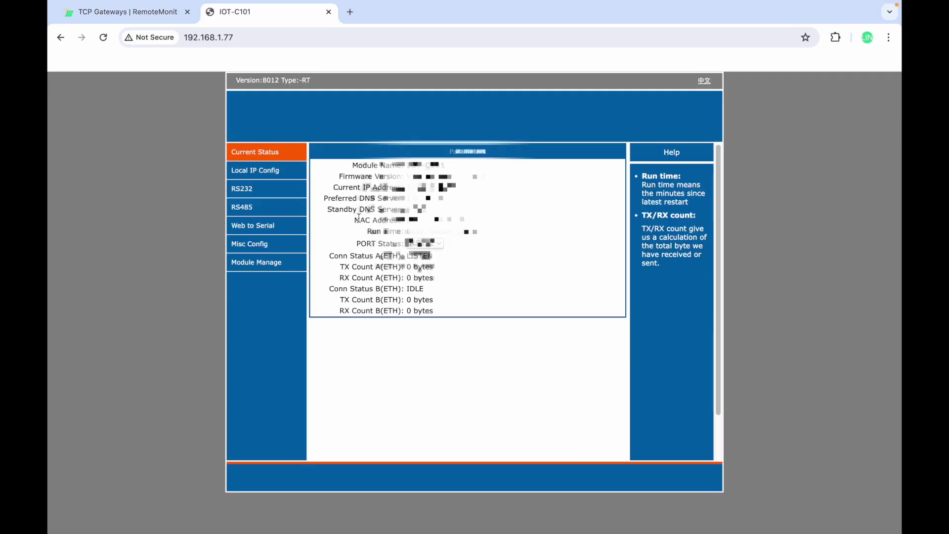
{"action": "left_click_drag", "start_coordinate": [356, 221], "coordinate": [487, 225]}
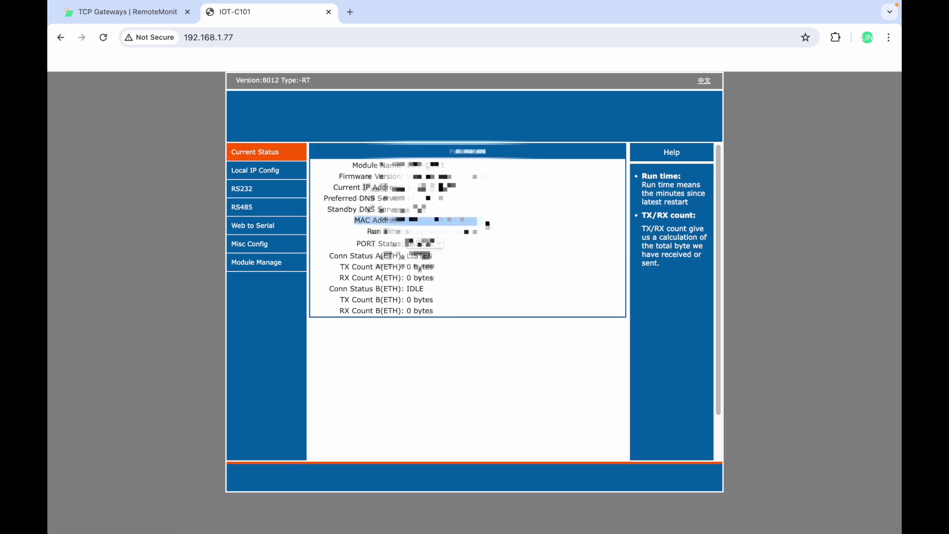
{"action": "left_click", "coordinate": [488, 225]}
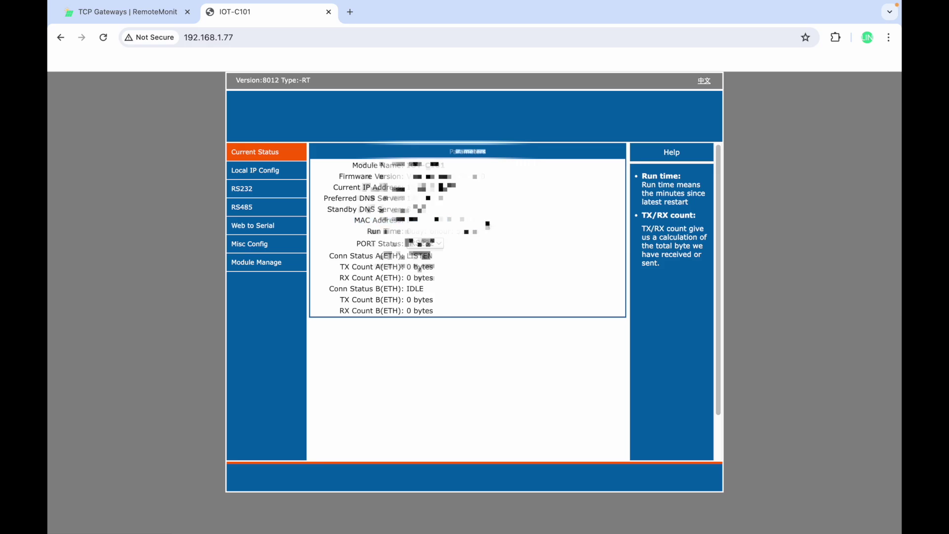
{"action": "key", "text": "ctrl+w"}
Enter 300 as the gateway's reporting time interval.
{"action": "left_click", "coordinate": [582, 230]}
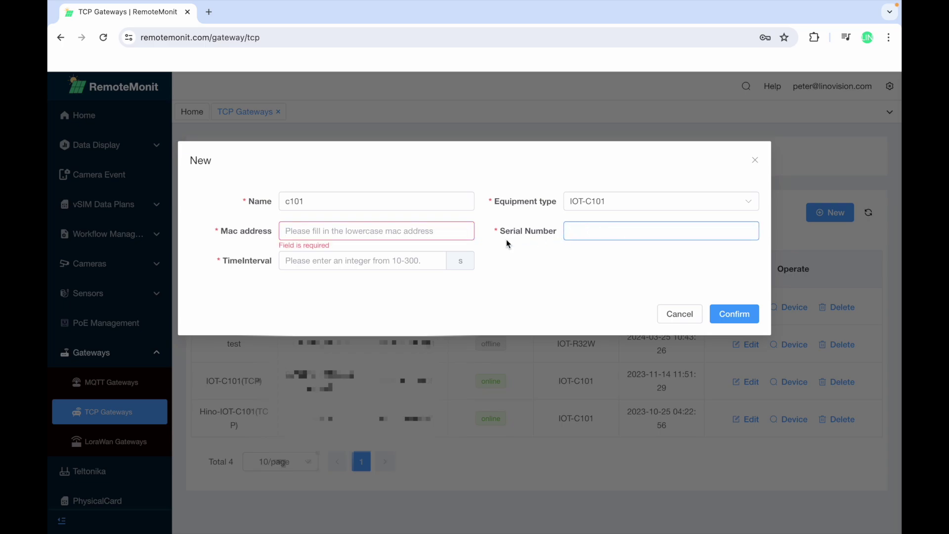
{"action": "left_click", "coordinate": [363, 265]}
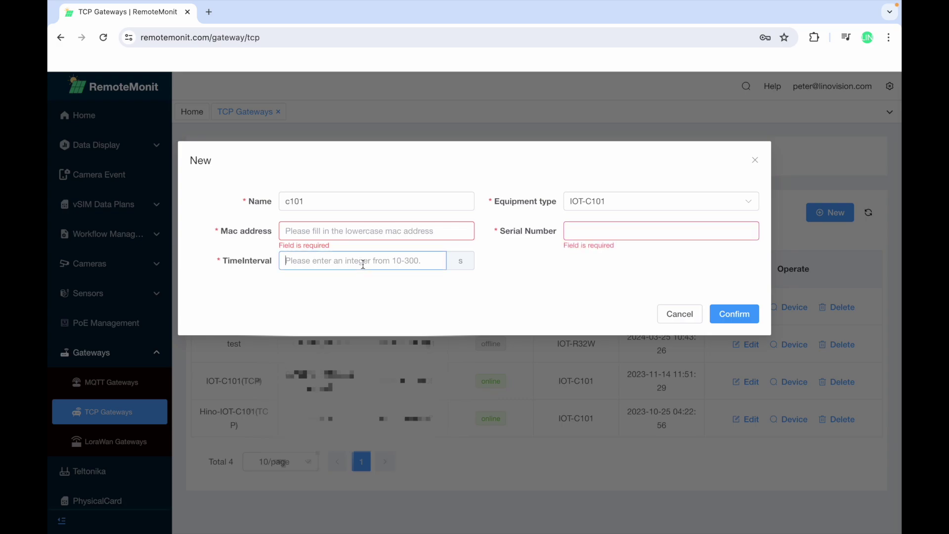
{"action": "type", "text": "300"}
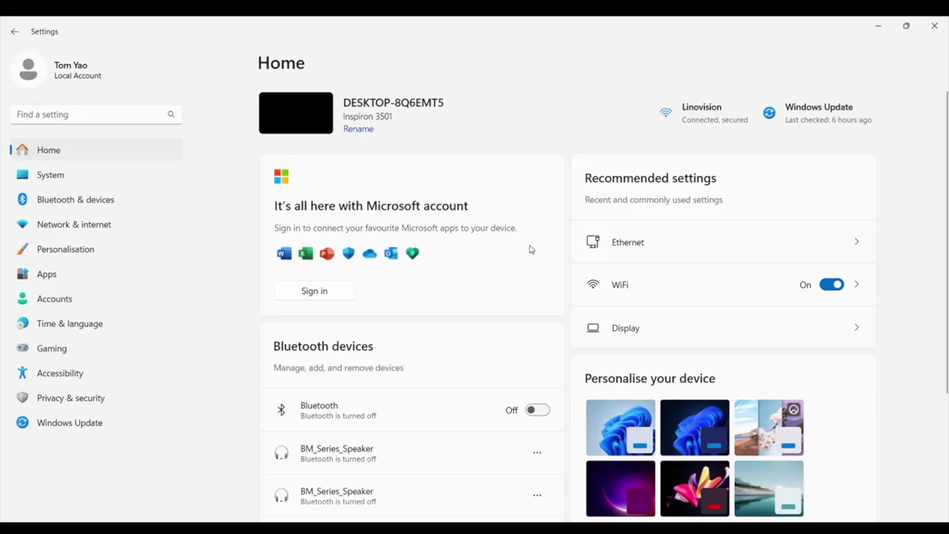
Turn off Wi-Fi and open the Ethernet adapter's IP settings for editing.
{"action": "left_click", "coordinate": [80, 235]}
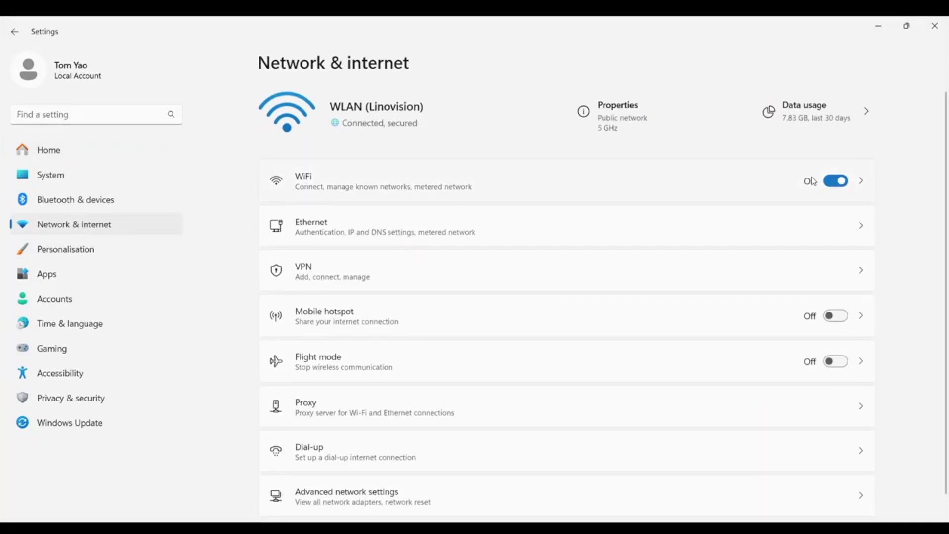
{"action": "left_click", "coordinate": [825, 181]}
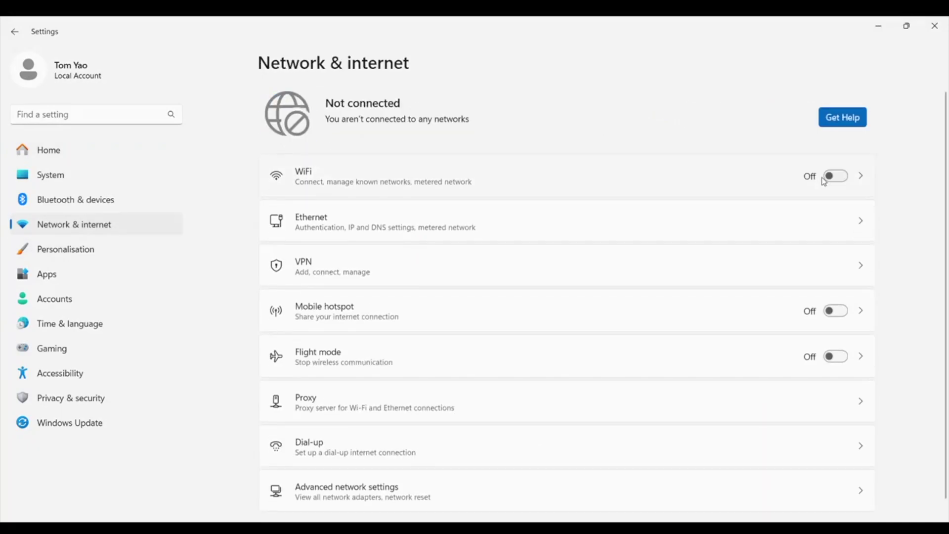
{"action": "left_click", "coordinate": [650, 229]}
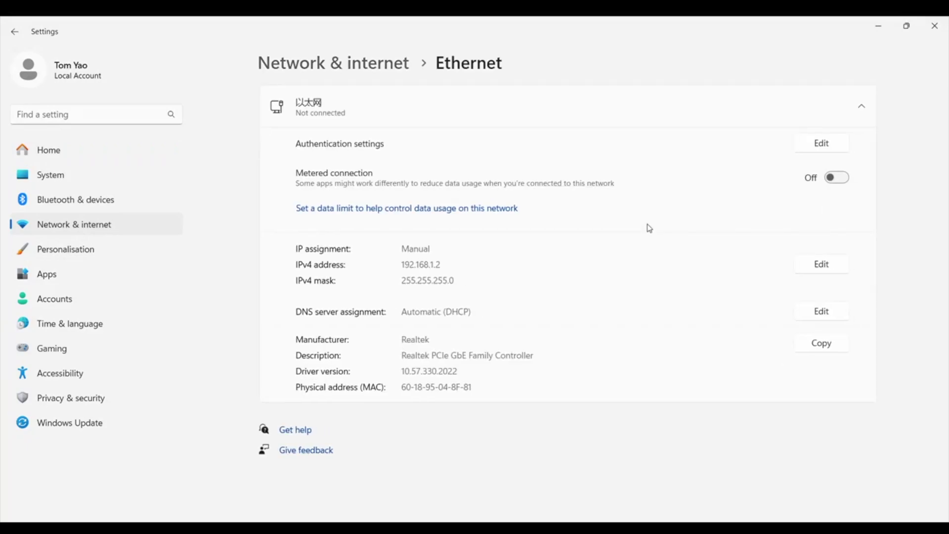
{"action": "left_click", "coordinate": [833, 271]}
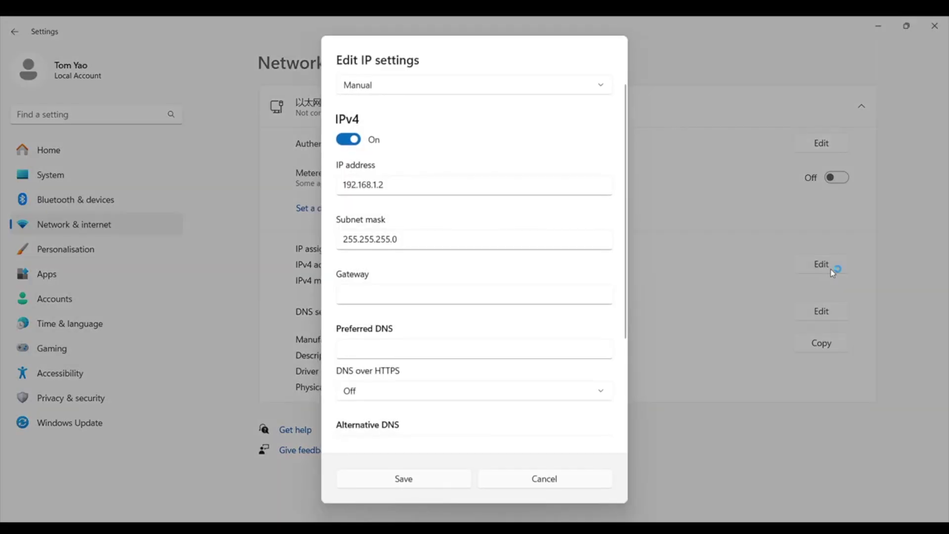
Switch IPv4 to manual with IP address 192.168.0.8 and subnet mask 255.255.255.0.
{"action": "left_click", "coordinate": [407, 84]}
{"action": "left_click", "coordinate": [407, 89]}
{"action": "left_click", "coordinate": [348, 140]}
{"action": "left_click", "coordinate": [349, 253]}
{"action": "left_click", "coordinate": [403, 184]}
{"action": "key", "text": "ctrl+a"}
{"action": "type", "text": "192.168.0.8"}
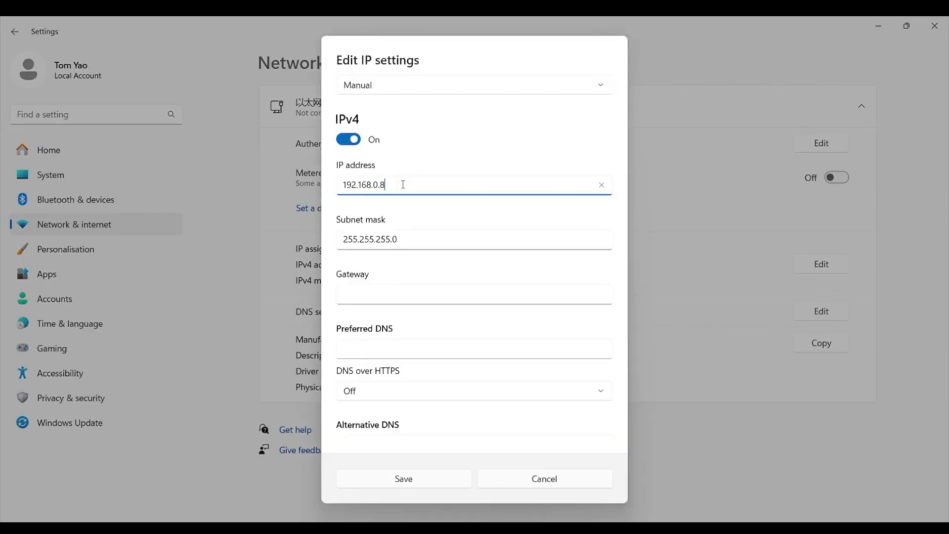
{"action": "left_click", "coordinate": [425, 248]}
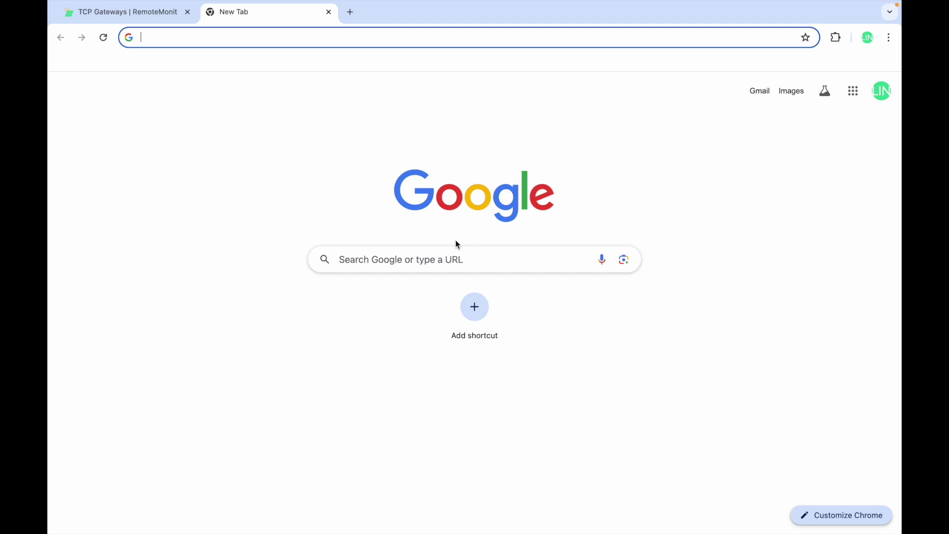
Open 192.168.1.77 in the new tab and sign in with the gateway's credentials.
{"action": "type", "text": "192.168.1.77"}
{"action": "key", "text": "Return"}
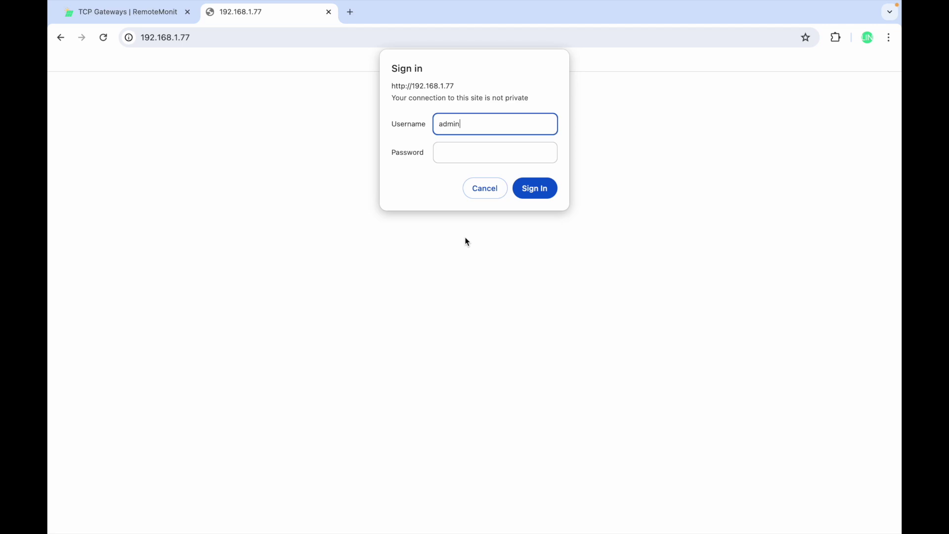
{"action": "left_click", "coordinate": [483, 157]}
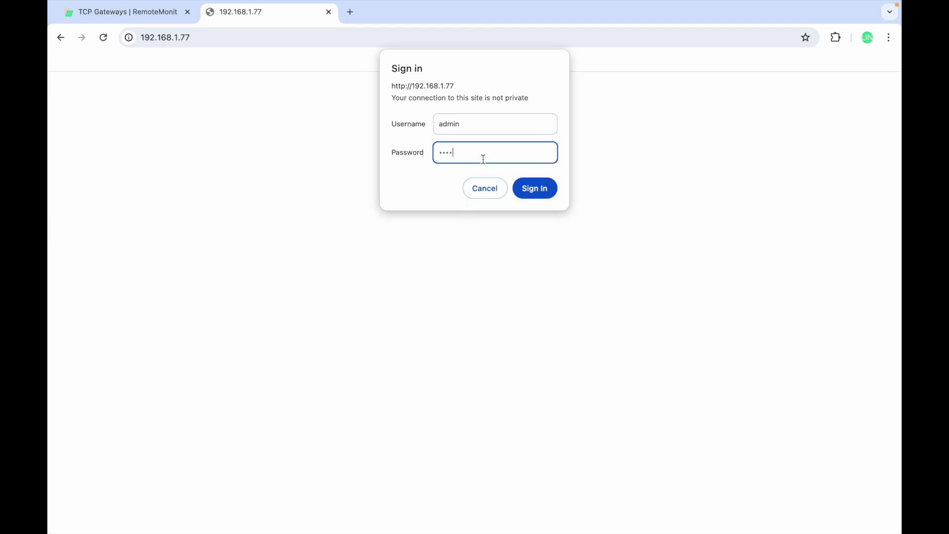
{"action": "type", "text": "admin"}
{"action": "left_click", "coordinate": [524, 189]}
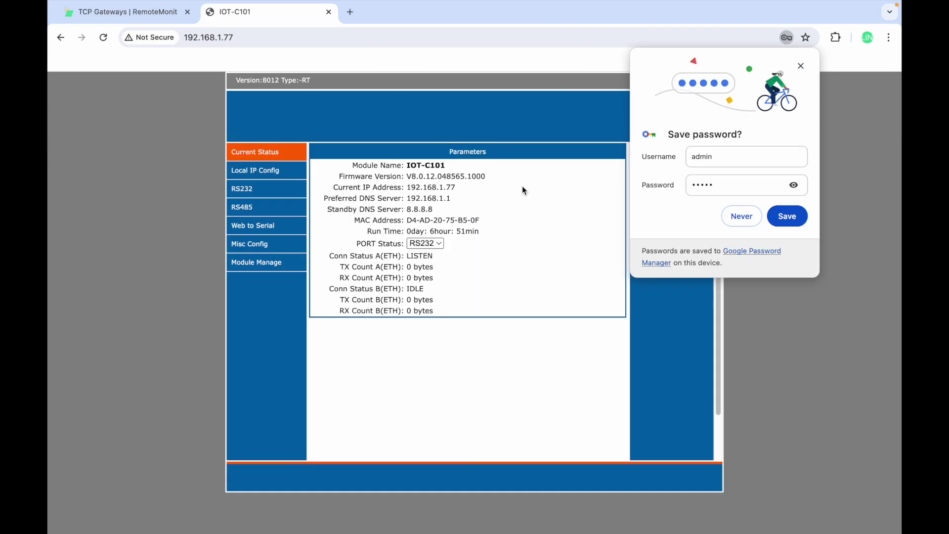
Decline saving the password, open the RS485 settings, and keep TCP Client as the work mode.
{"action": "left_click", "coordinate": [742, 216]}
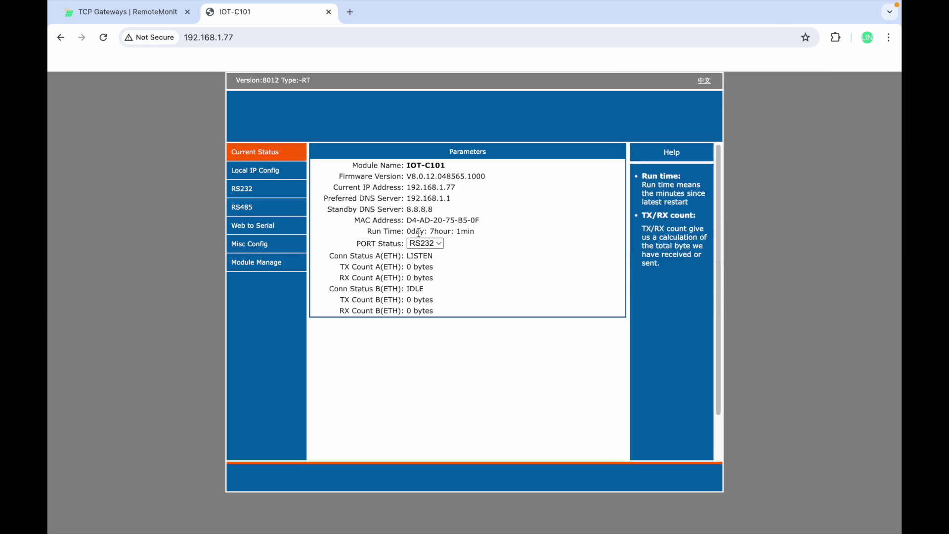
{"action": "left_click", "coordinate": [246, 210]}
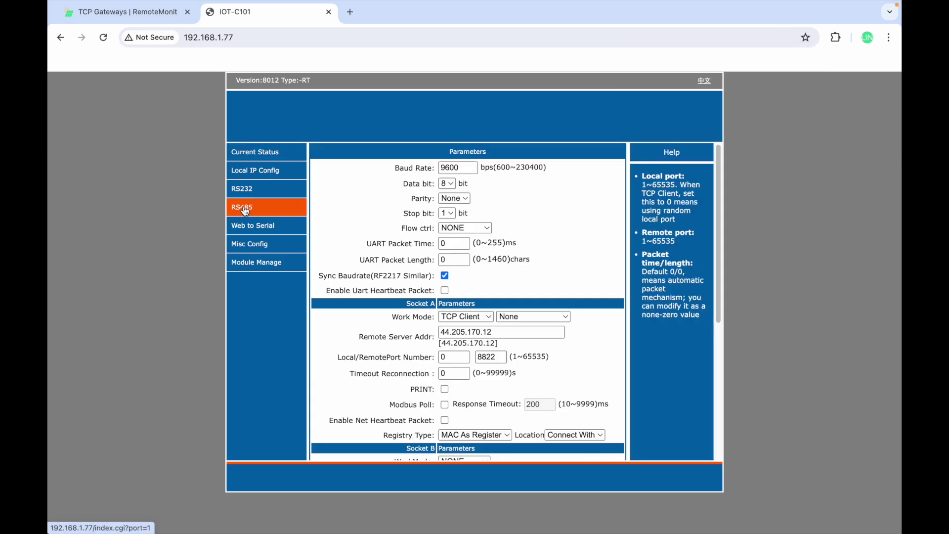
{"action": "double_click", "coordinate": [464, 169]}
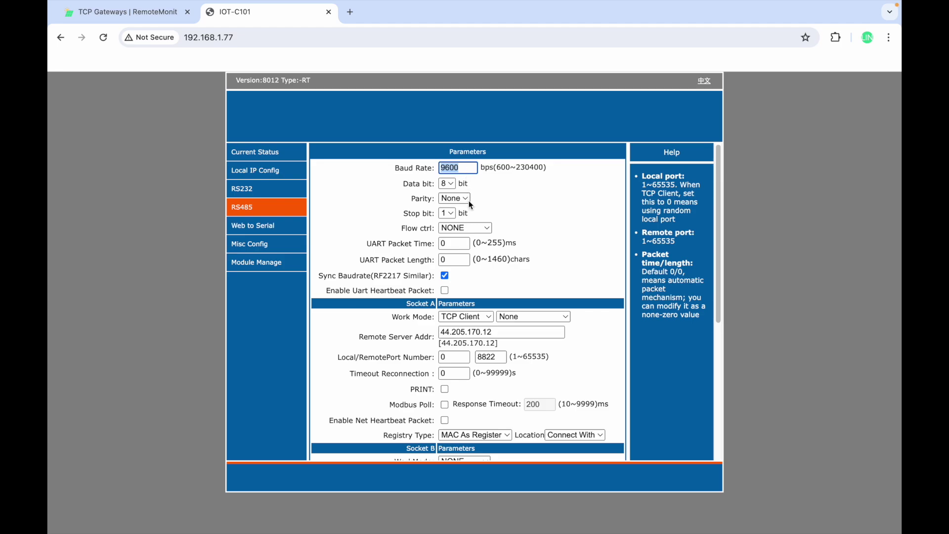
{"action": "left_click", "coordinate": [479, 322]}
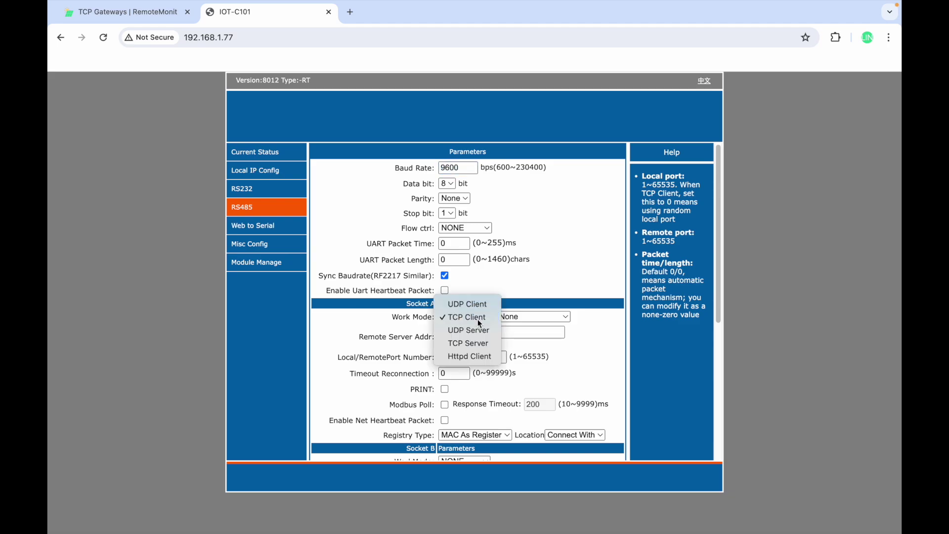
{"action": "left_click", "coordinate": [478, 319]}
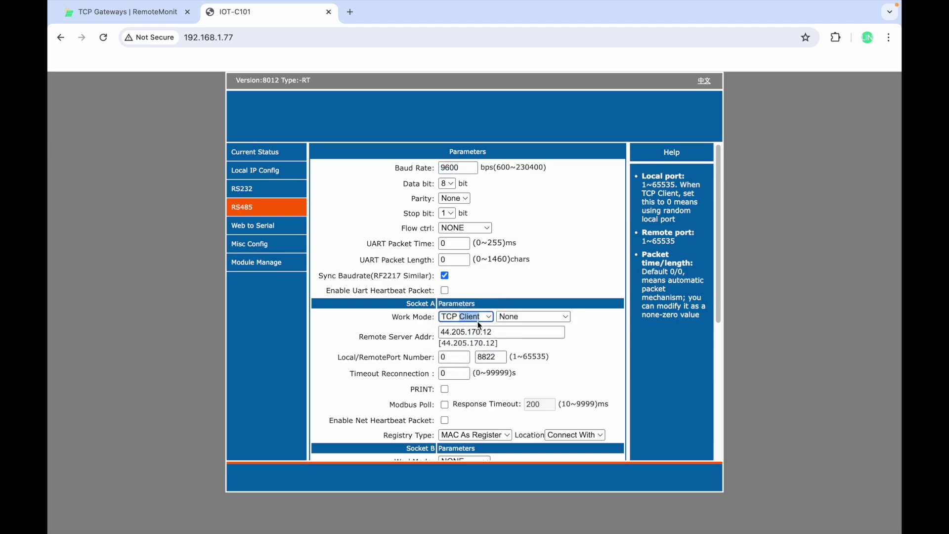
Keep server 44.205.170.12:8822, MAC As Register and Connect With, then save the RS485 settings.
{"action": "double_click", "coordinate": [457, 332]}
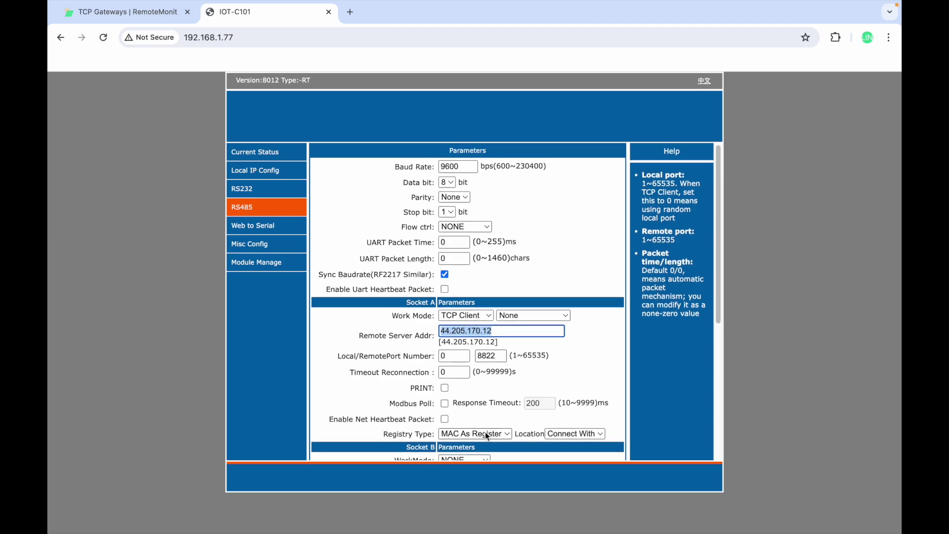
{"action": "scroll", "coordinate": [487, 432], "scroll_direction": "down", "scroll_amount": 2}
{"action": "scroll", "coordinate": [485, 425], "scroll_direction": "down", "scroll_amount": 1}
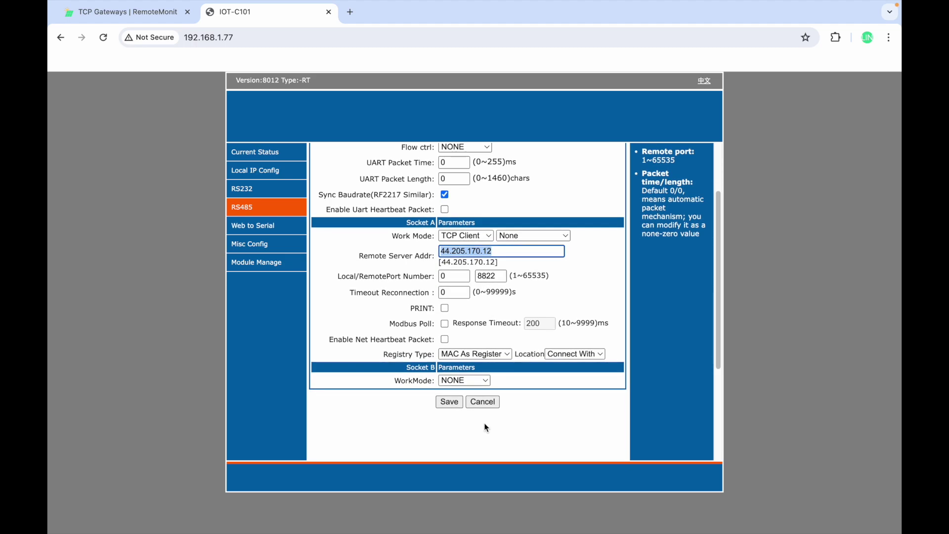
{"action": "left_click", "coordinate": [468, 357]}
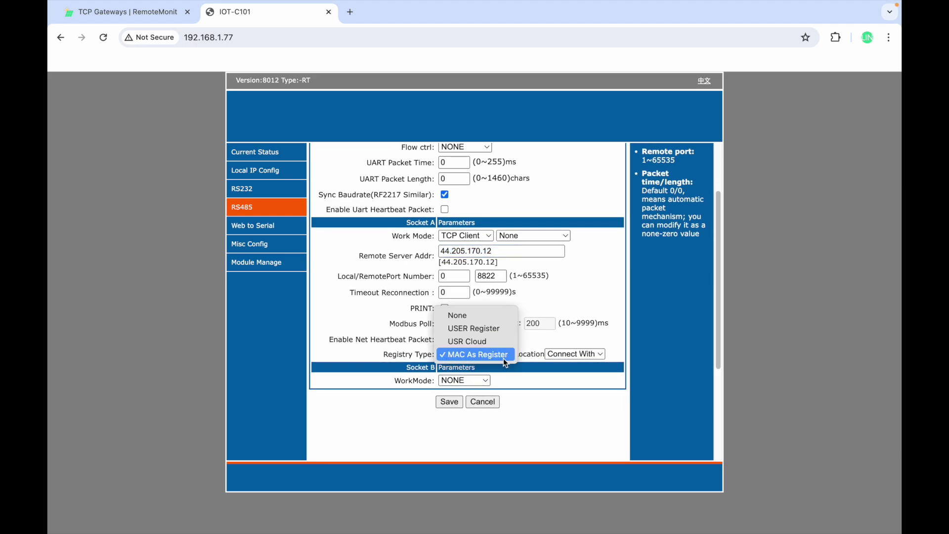
{"action": "left_click", "coordinate": [504, 359]}
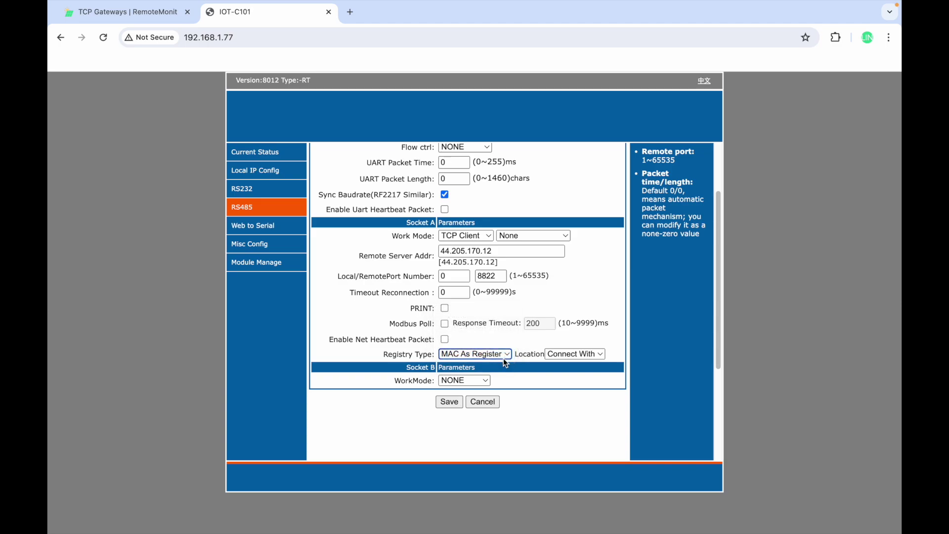
{"action": "left_click", "coordinate": [577, 355]}
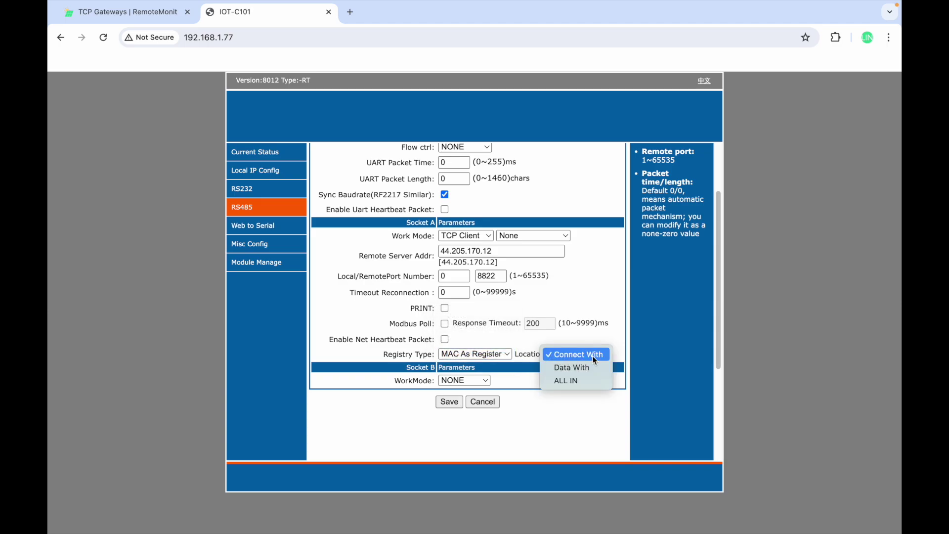
{"action": "left_click", "coordinate": [594, 356]}
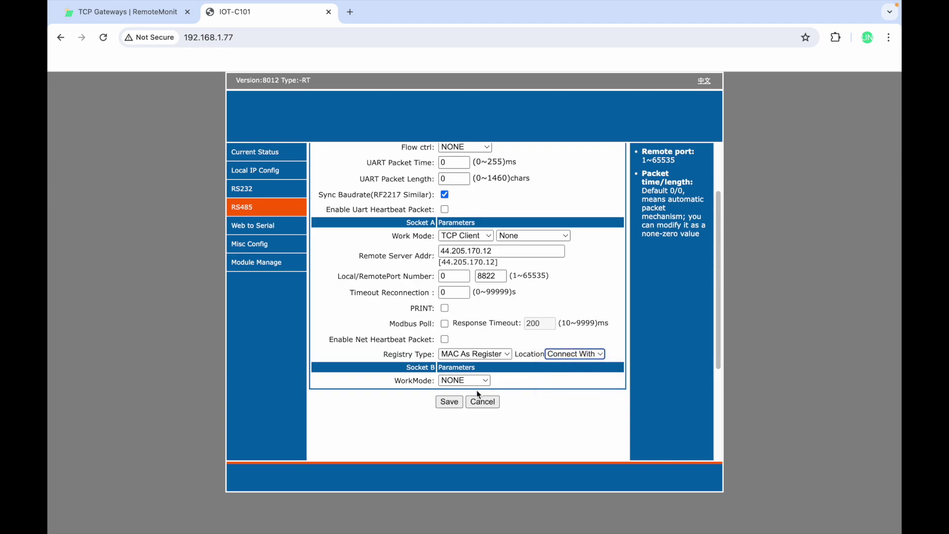
{"action": "left_click", "coordinate": [454, 401]}
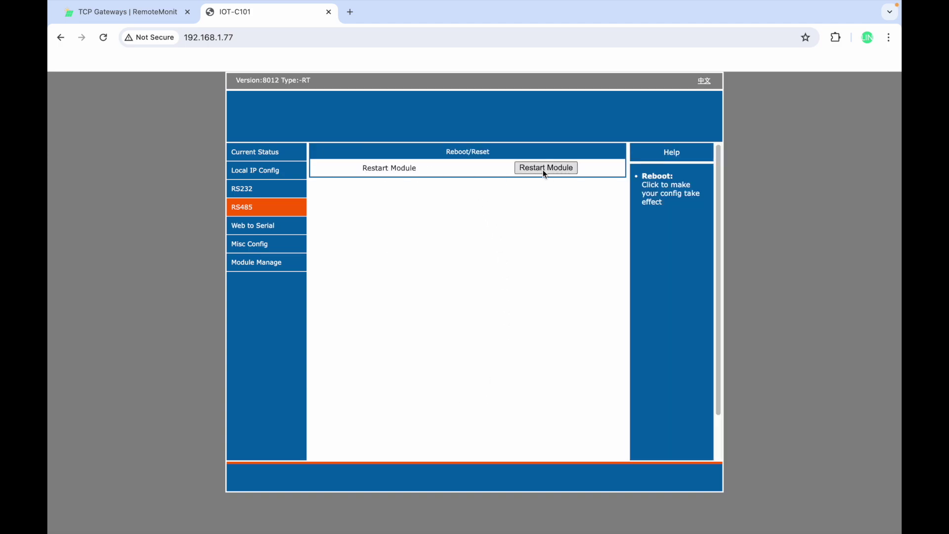
Change the Local IP Config IP Type from DHCP/AutoIP to Static IP, keeping address 192.168.0.7.
{"action": "left_click", "coordinate": [268, 175]}
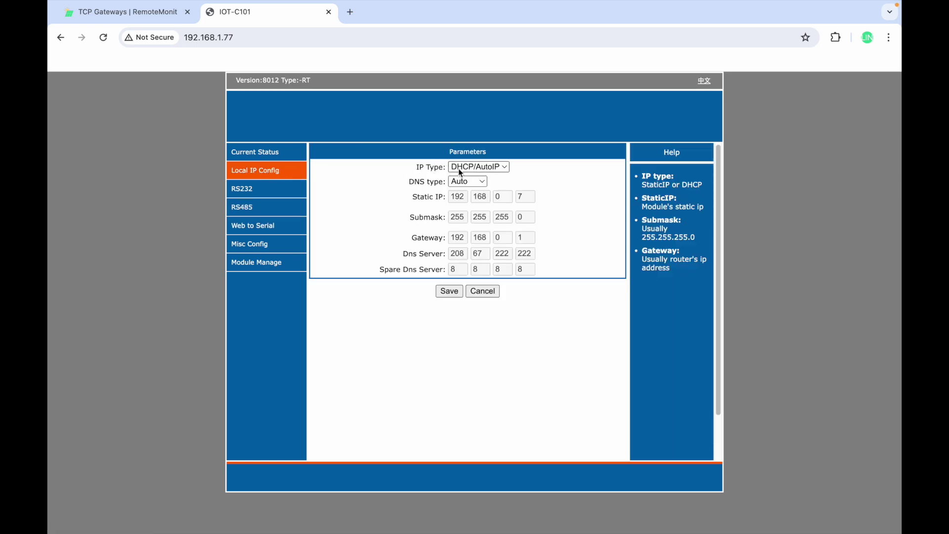
{"action": "left_click", "coordinate": [473, 168]}
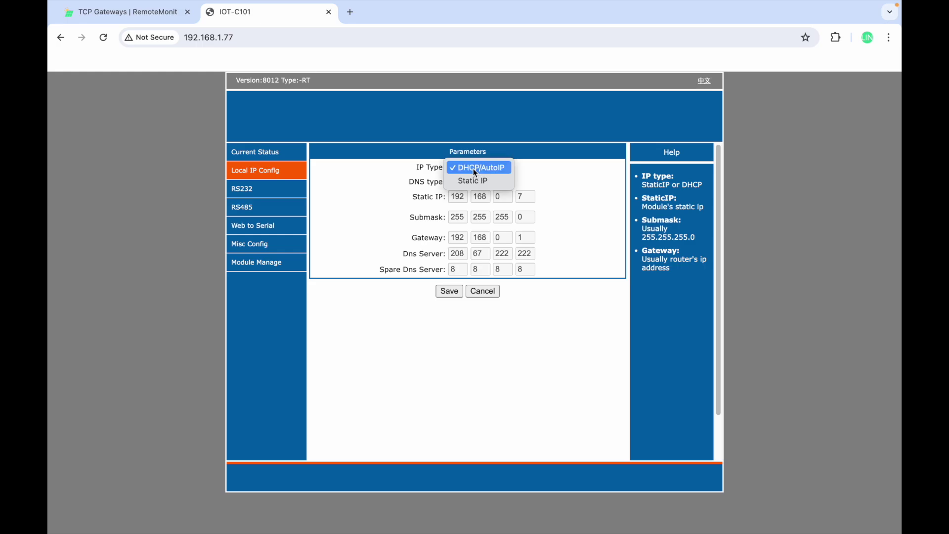
{"action": "left_click", "coordinate": [466, 168]}
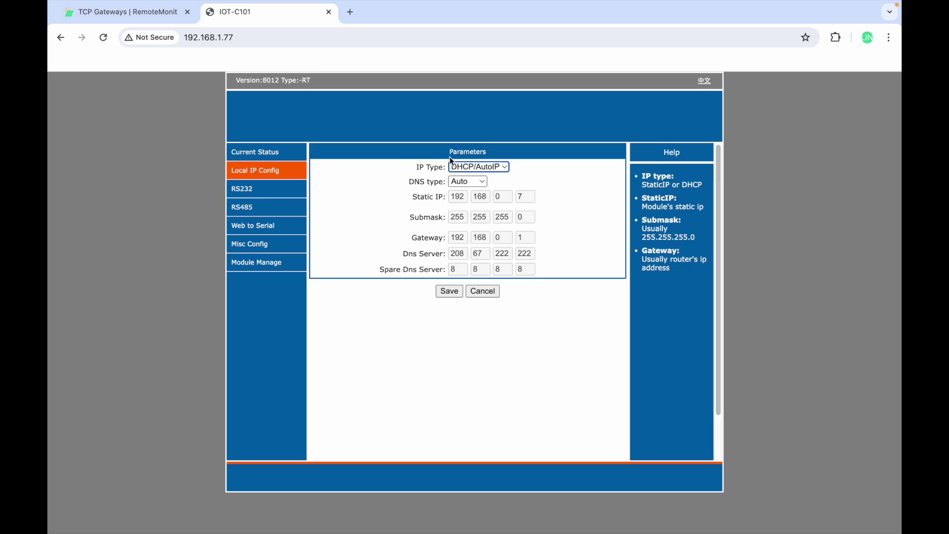
{"action": "left_click", "coordinate": [481, 170]}
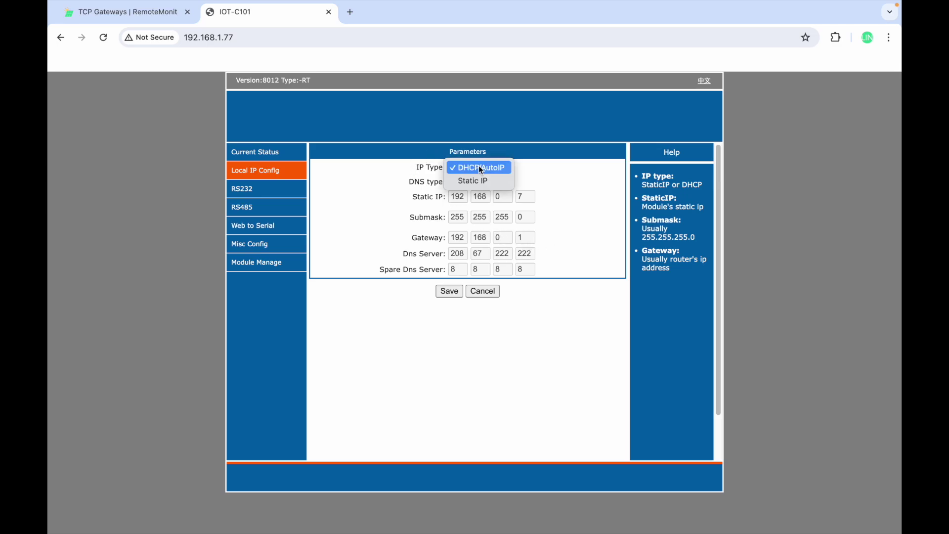
{"action": "left_click", "coordinate": [474, 181]}
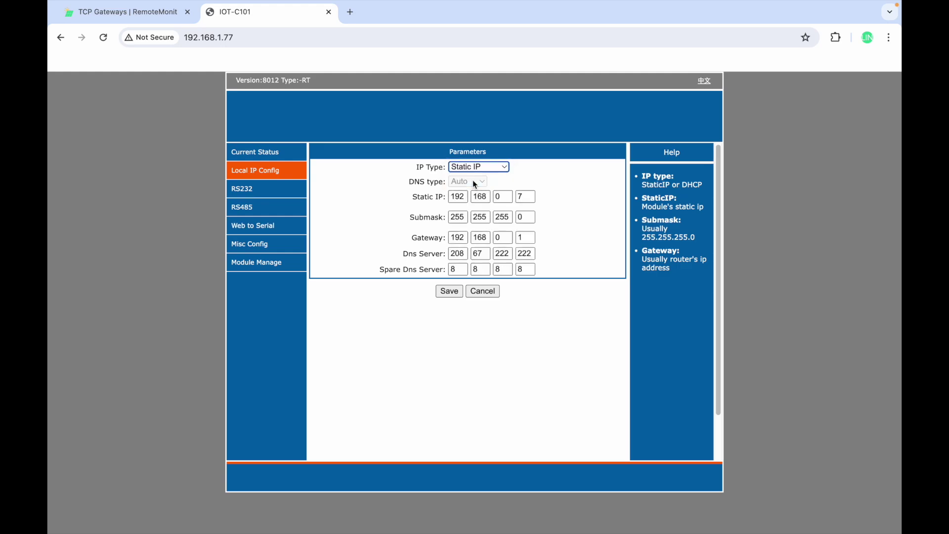